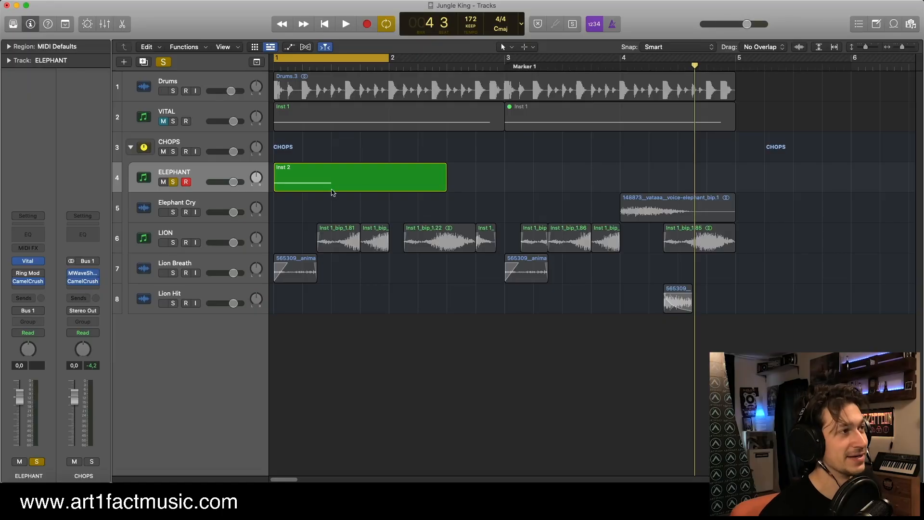
# Open the Vital instrument on the ELEPHANT track and reposition its window so the whole synth is visible.
pyautogui.click(332, 191)
pyautogui.click(28, 260)
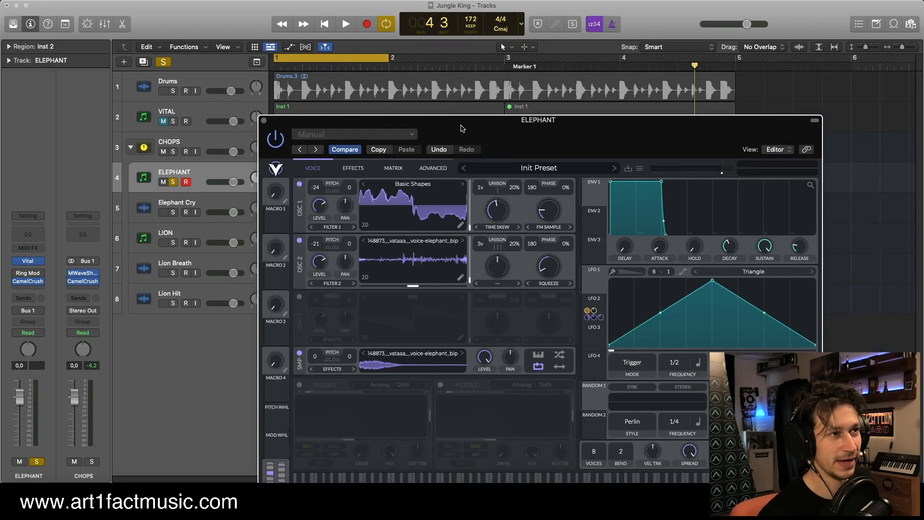
pyautogui.moveTo(462, 128); pyautogui.dragTo(411, 88)
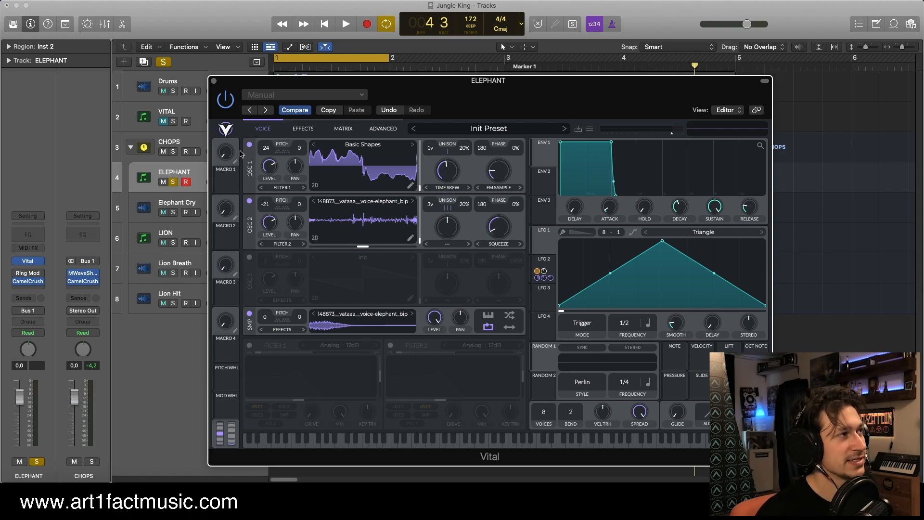
# Switch off all of Vital's active effects, including distortion and reverb, and return to the oscillator view.
pyautogui.click(302, 128)
pyautogui.click(249, 241)
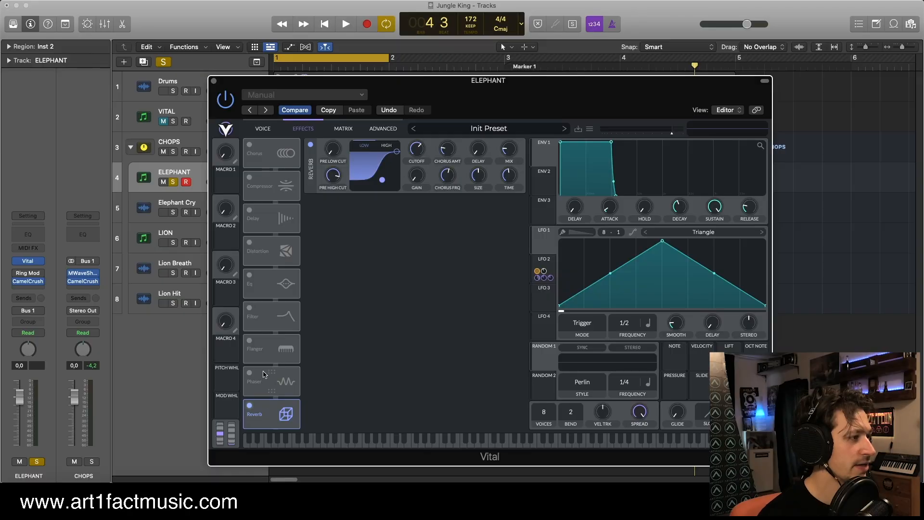
pyautogui.click(250, 405)
pyautogui.click(262, 128)
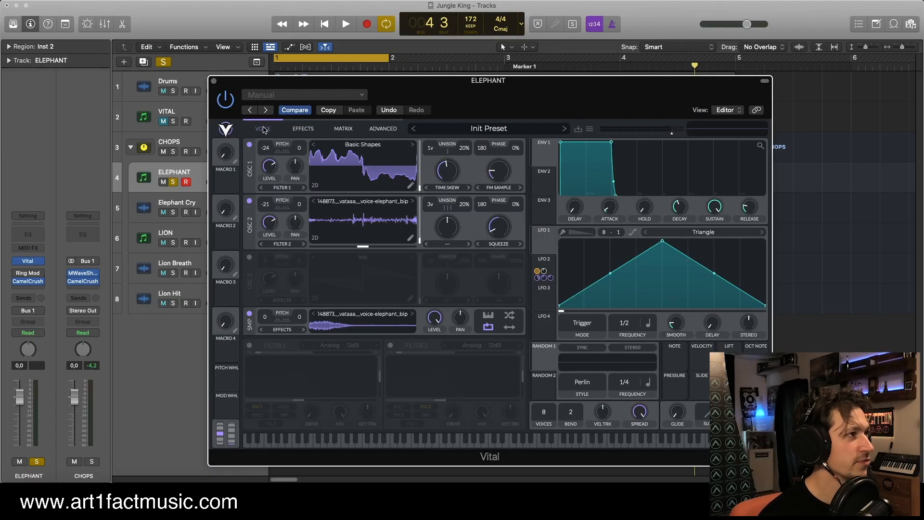
# Switch off oscillator 2, set oscillator 1's spectral morph to None and audition the raw Basic Shapes wave.
pyautogui.click(249, 201)
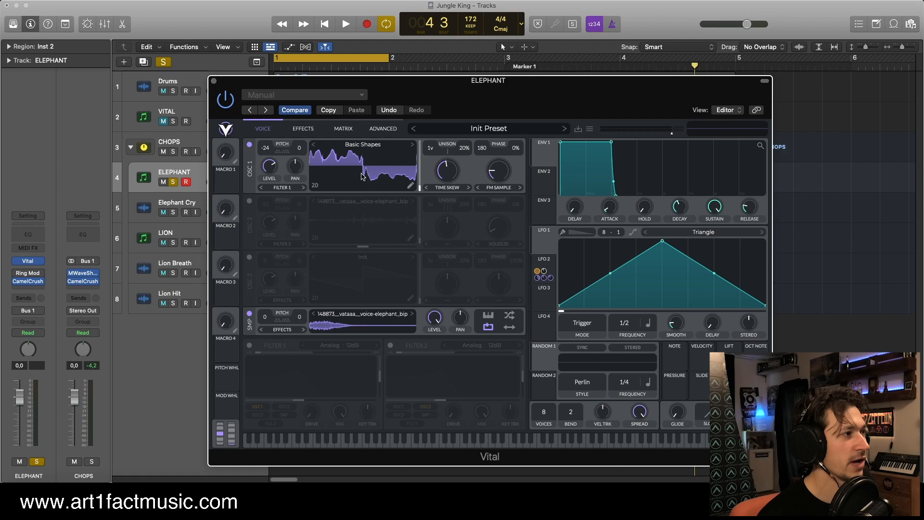
pyautogui.click(457, 188)
pyautogui.click(467, 198)
pyautogui.press('space')
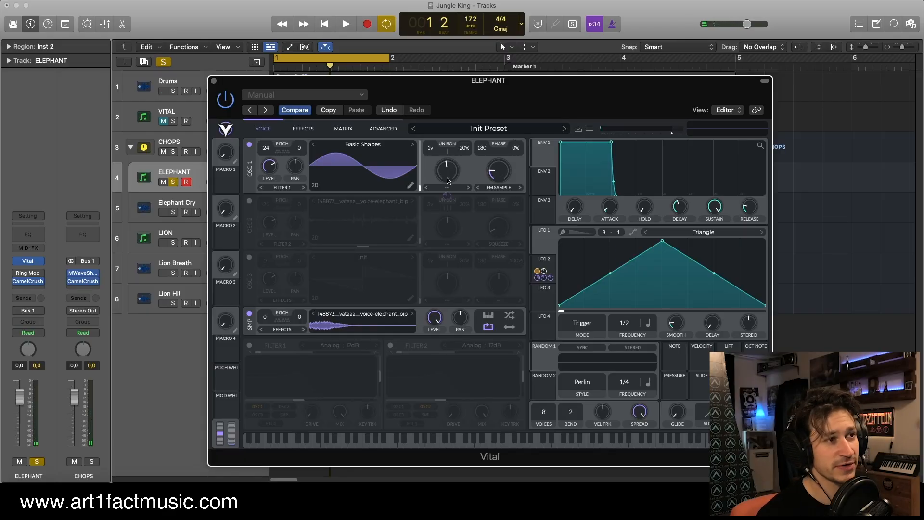
# Set oscillator 1's spectral morph to Spectral Time Skew, audition it, and play it again with oscillator 2 switched on.
pyautogui.click(447, 188)
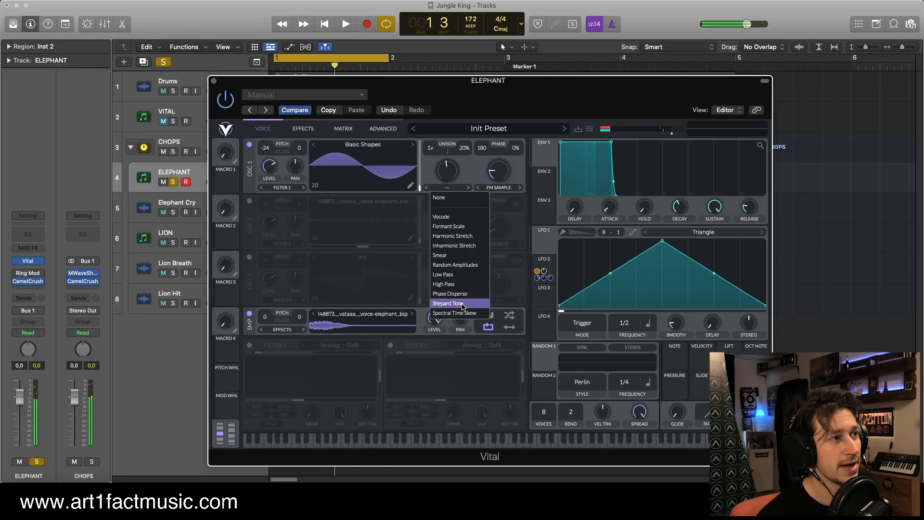
pyautogui.click(461, 313)
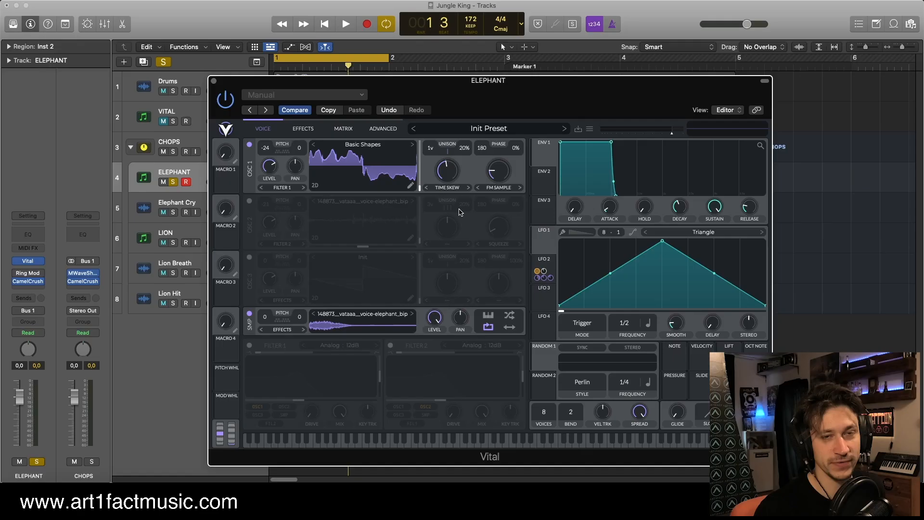
pyautogui.press('space')
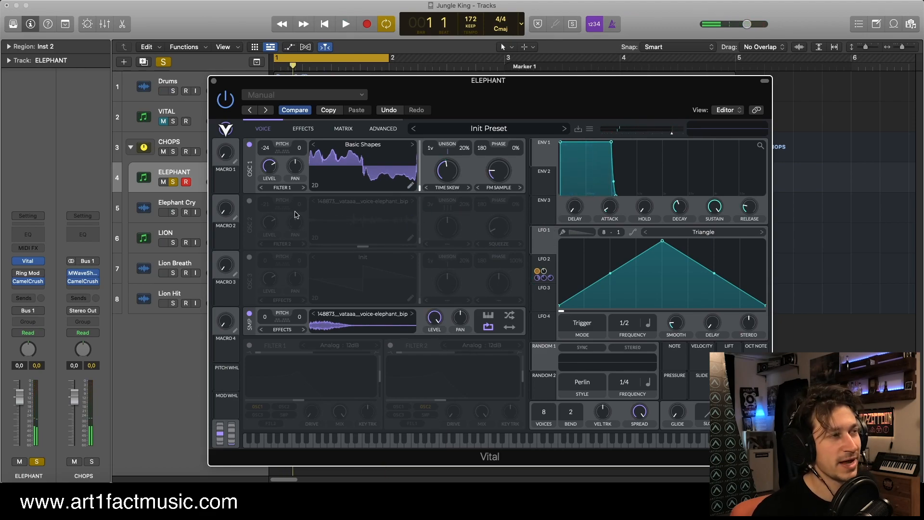
pyautogui.click(252, 202)
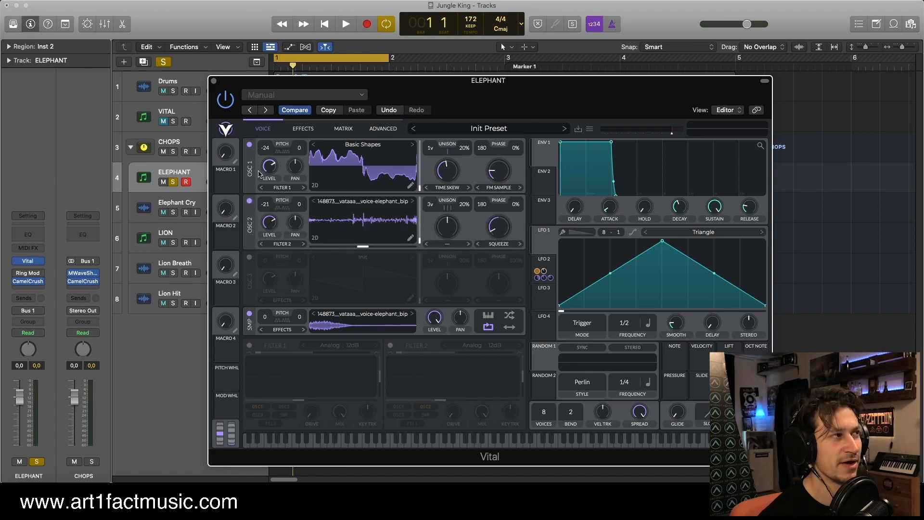
pyautogui.press('space')
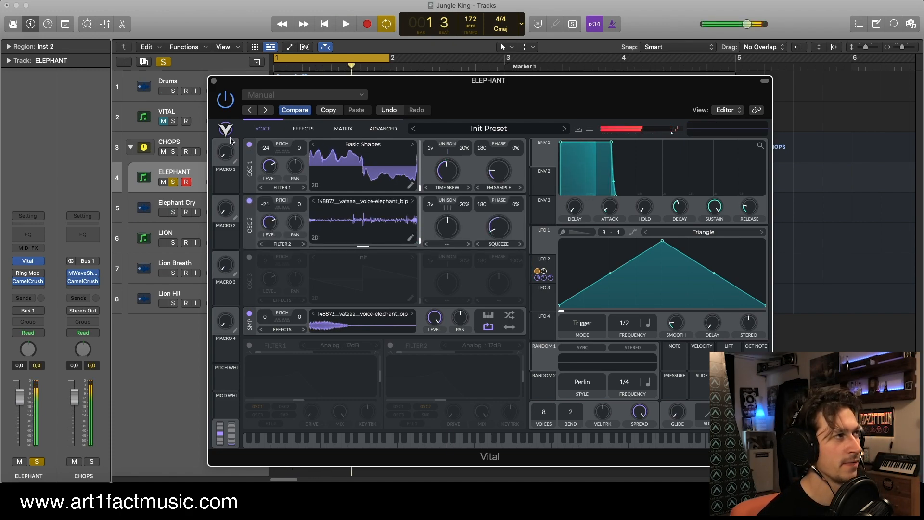
# Switch off oscillator 1 and audition oscillator 2 with the elephant sample layer turned off and on.
pyautogui.click(249, 145)
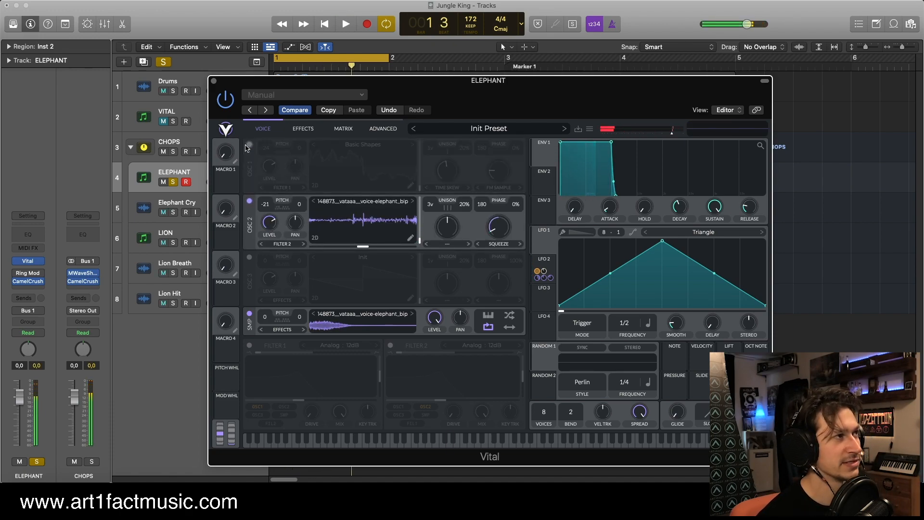
pyautogui.click(250, 314)
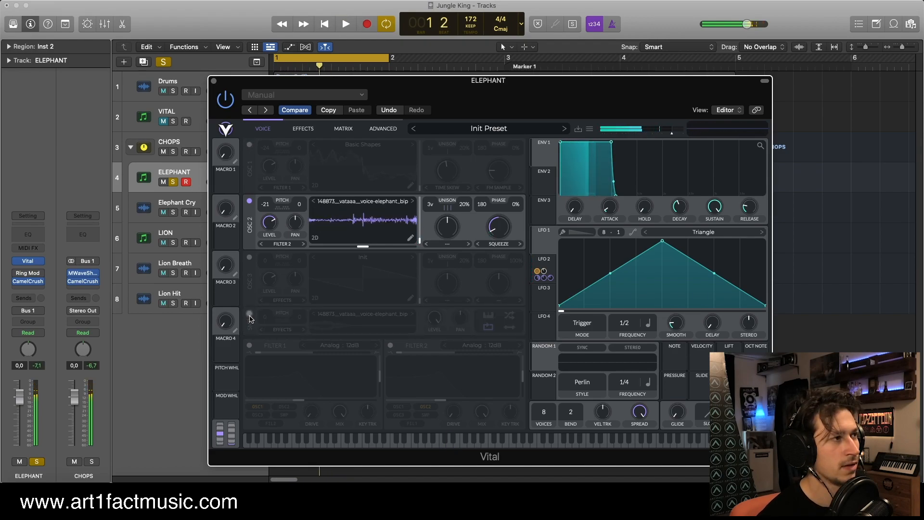
pyautogui.click(249, 316)
pyautogui.press('space')
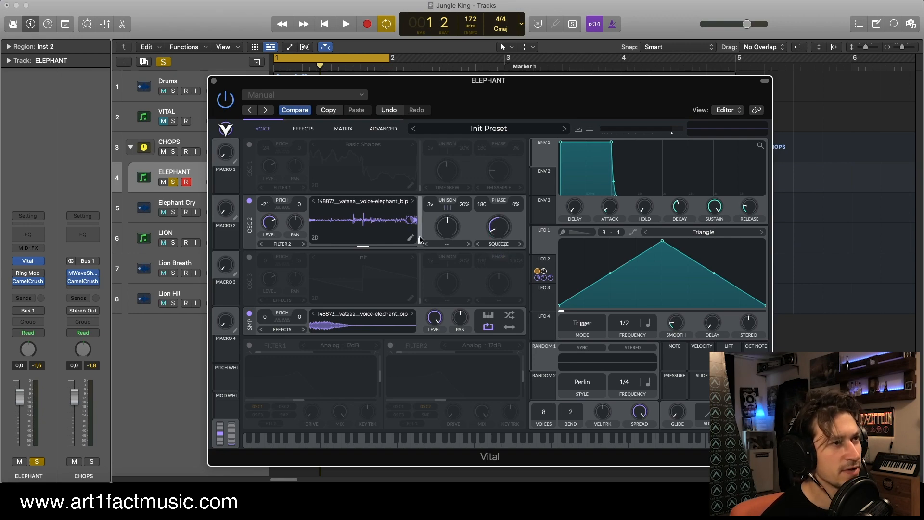
# Display LFO 2, audition oscillator 2's Squeeze modulation, and switch oscillator 1 back on.
pyautogui.click(540, 266)
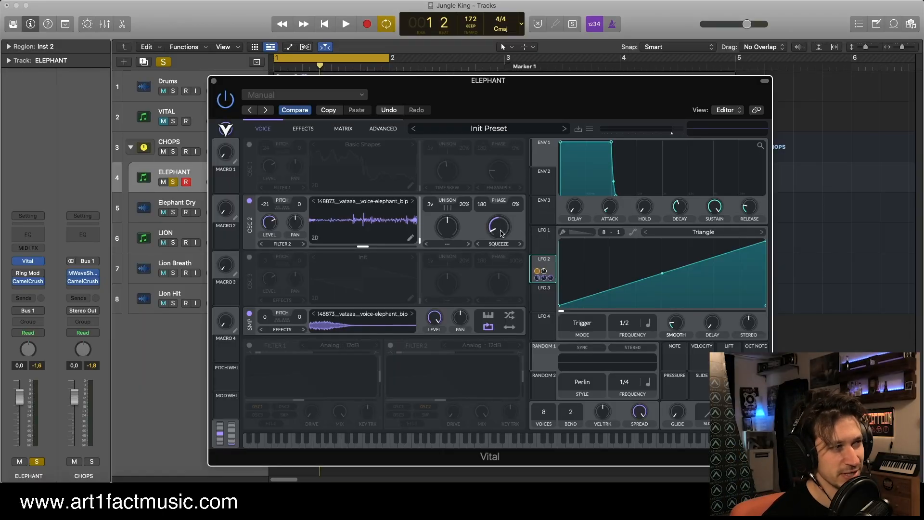
pyautogui.press('space')
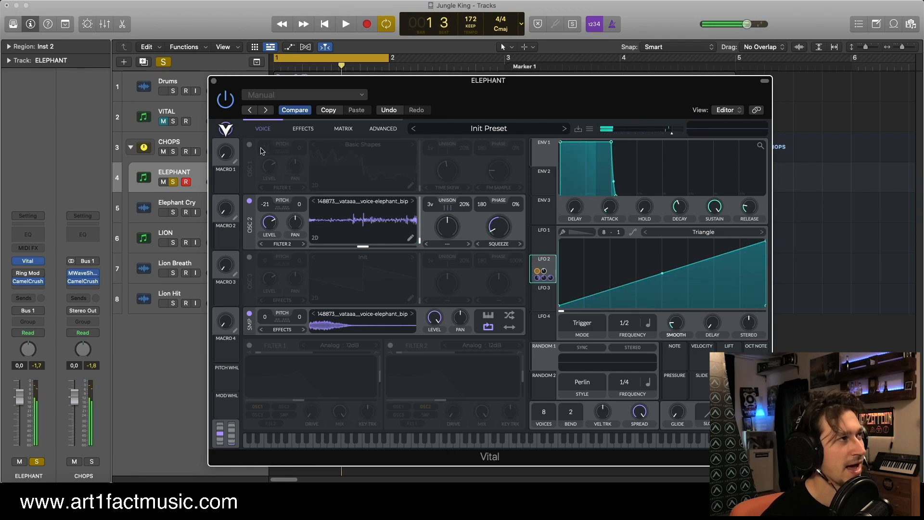
pyautogui.click(250, 145)
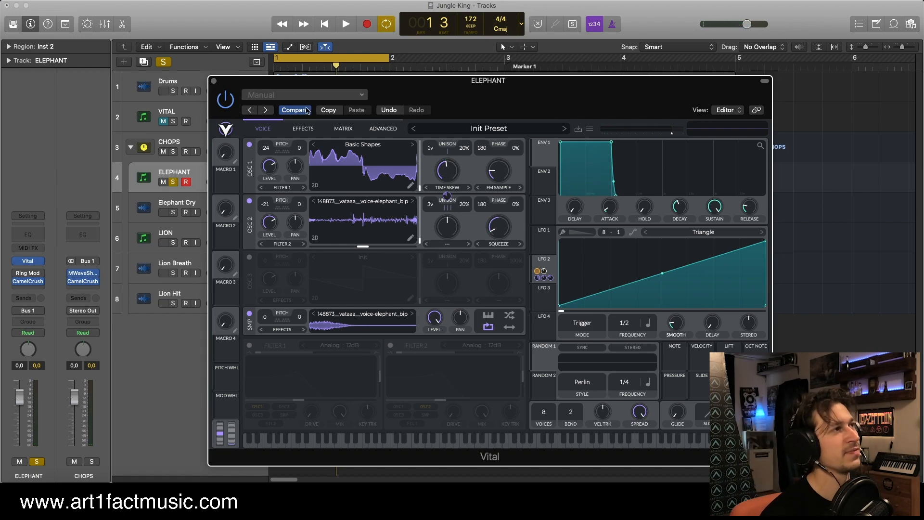
# Enable Vital's Distortion, EQ and Filter effects and play back the processed elephant sound.
pyautogui.click(312, 128)
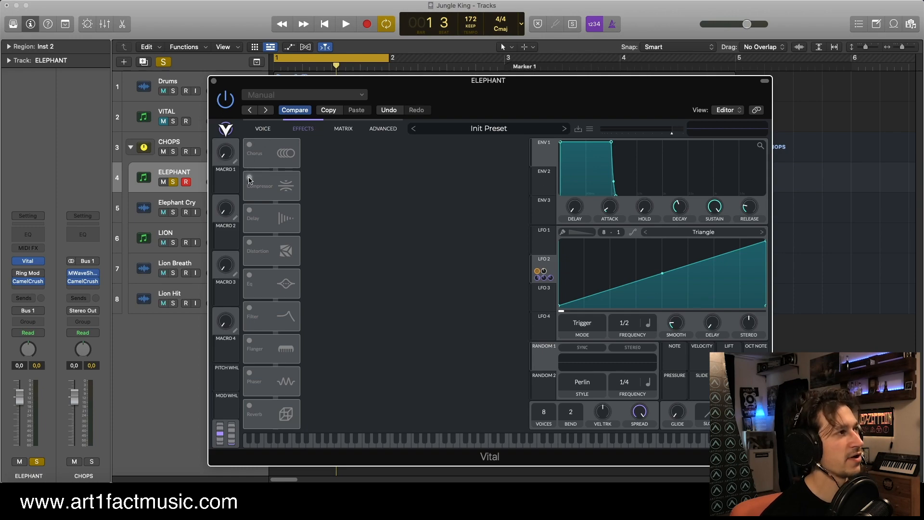
pyautogui.click(248, 243)
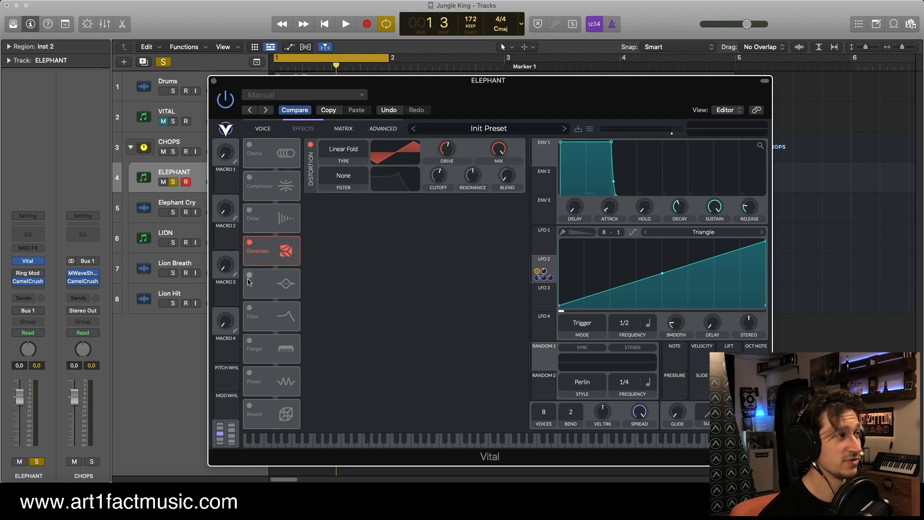
pyautogui.click(250, 276)
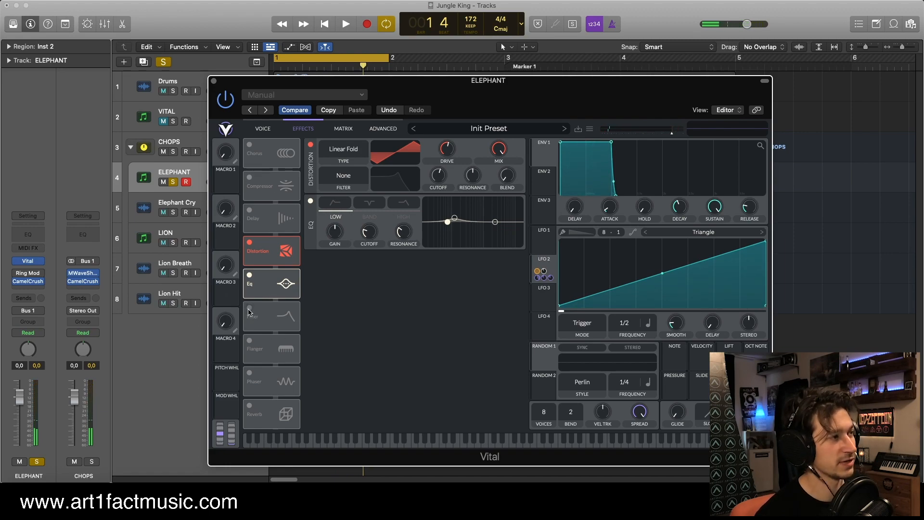
pyautogui.click(250, 310)
pyautogui.press('space')
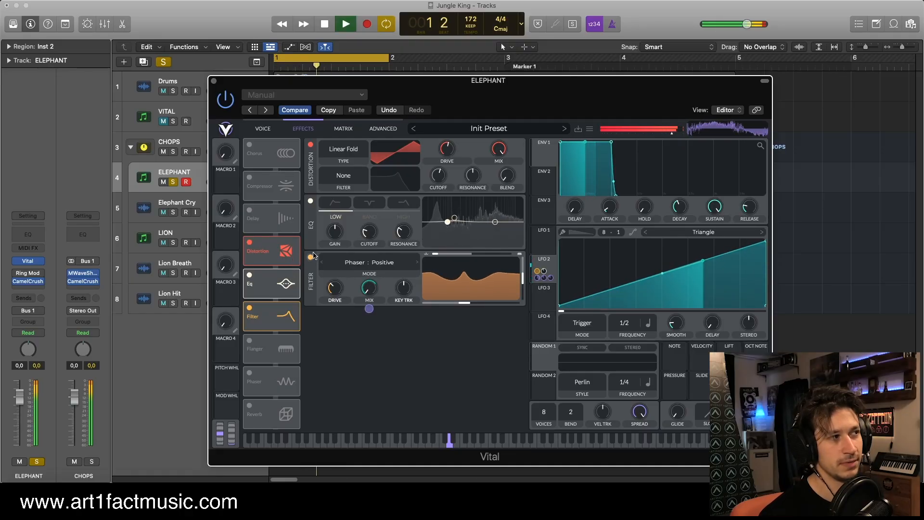
# Compare the elephant sound with the Phaser: Positive filter bypassed and enabled.
pyautogui.click(311, 257)
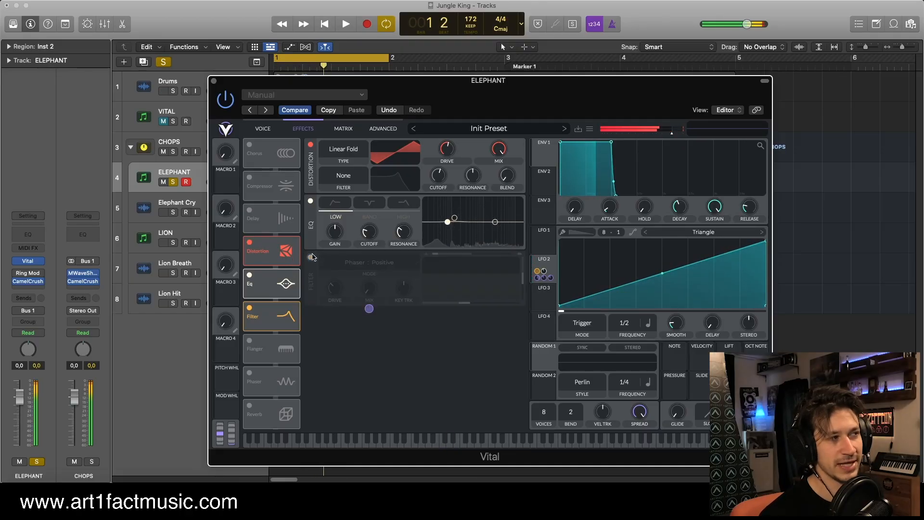
pyautogui.press('space')
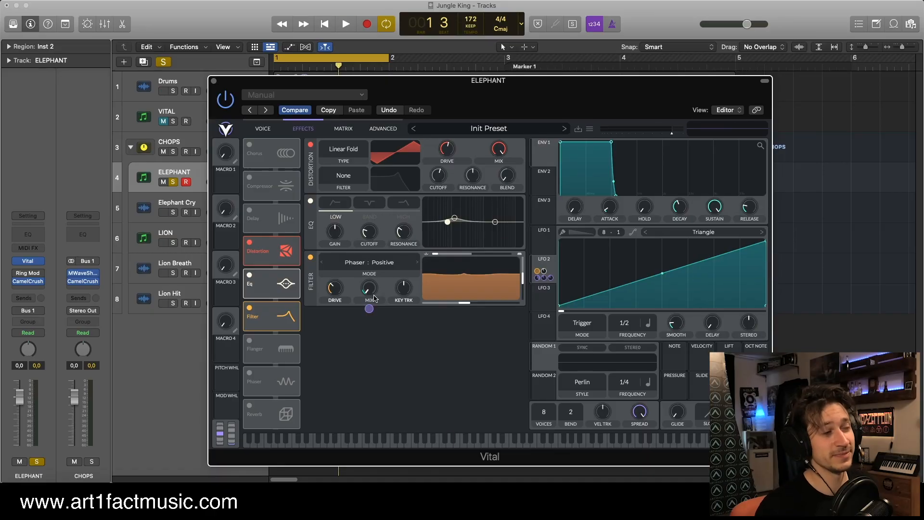
pyautogui.press('space')
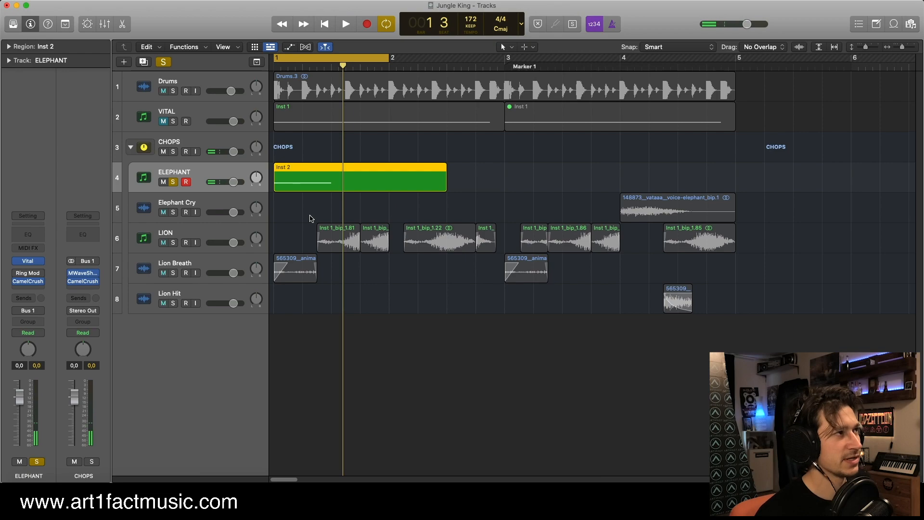
# Extend the cycle range to span bars 1 to 5, unsolo the ELEPHANT track and play the full loop.
pyautogui.click(310, 216)
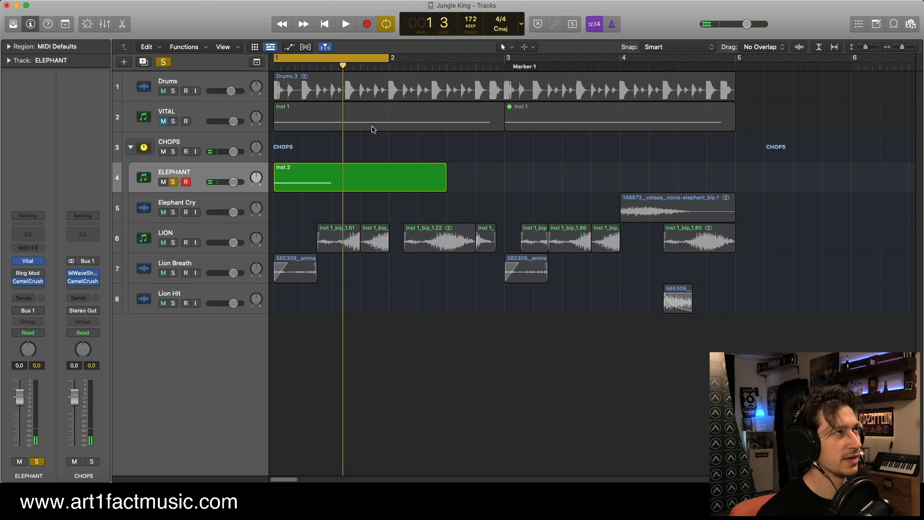
pyautogui.click(373, 61)
pyautogui.moveTo(281, 61); pyautogui.dragTo(735, 59)
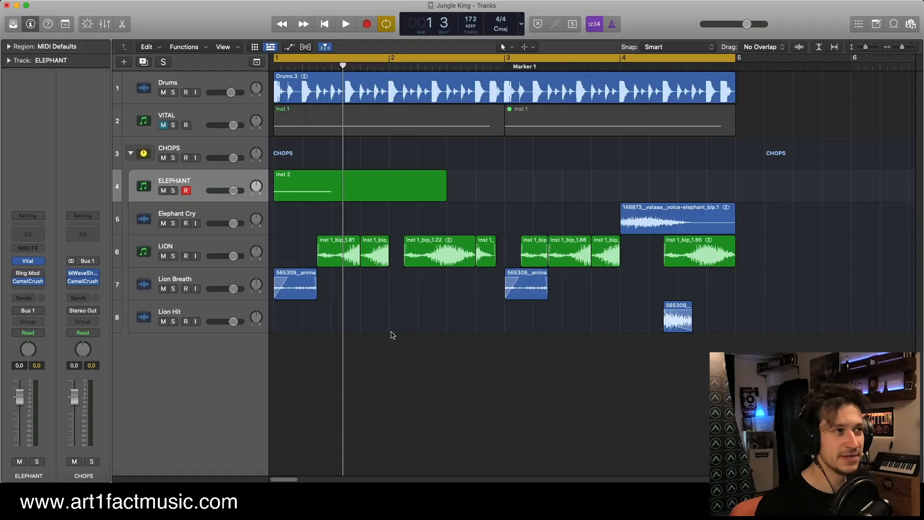
pyautogui.press('space')
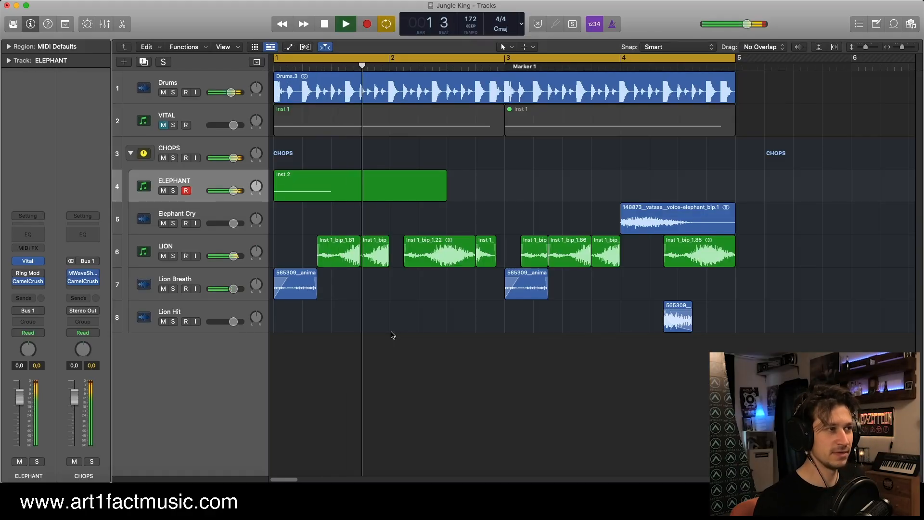